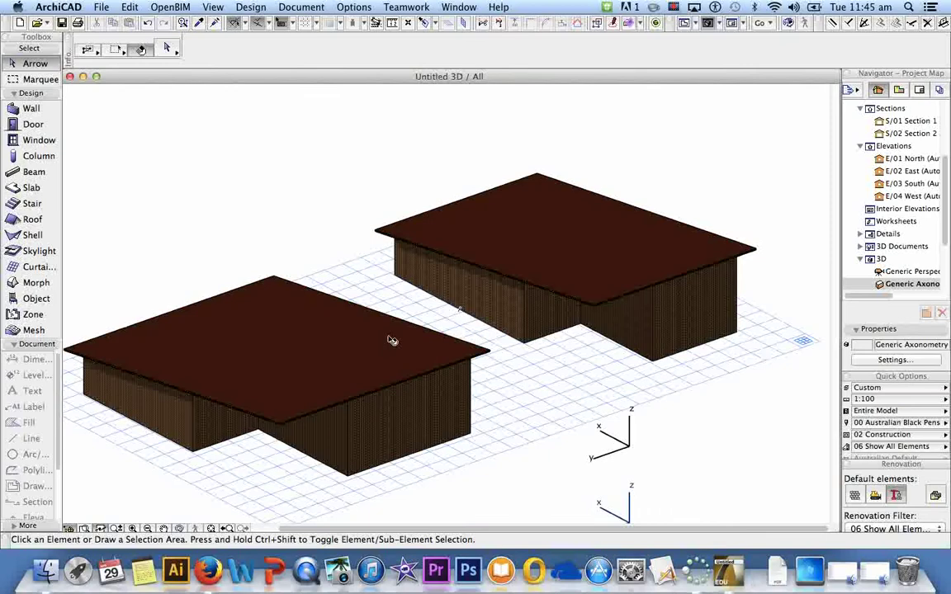
Select the right building's roof and hide its layer with Layers > Hide Layer
click(585, 300)
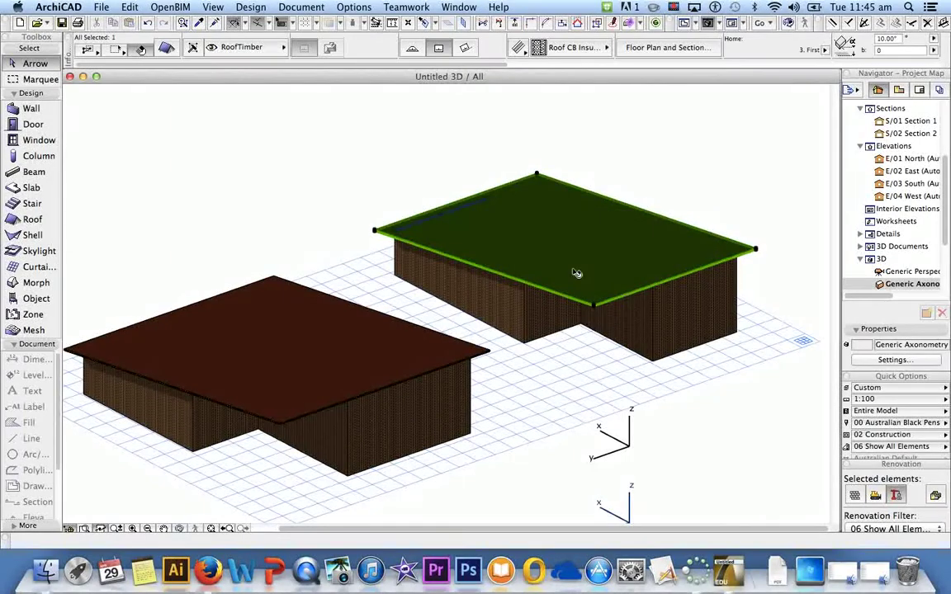
right_click(573, 272)
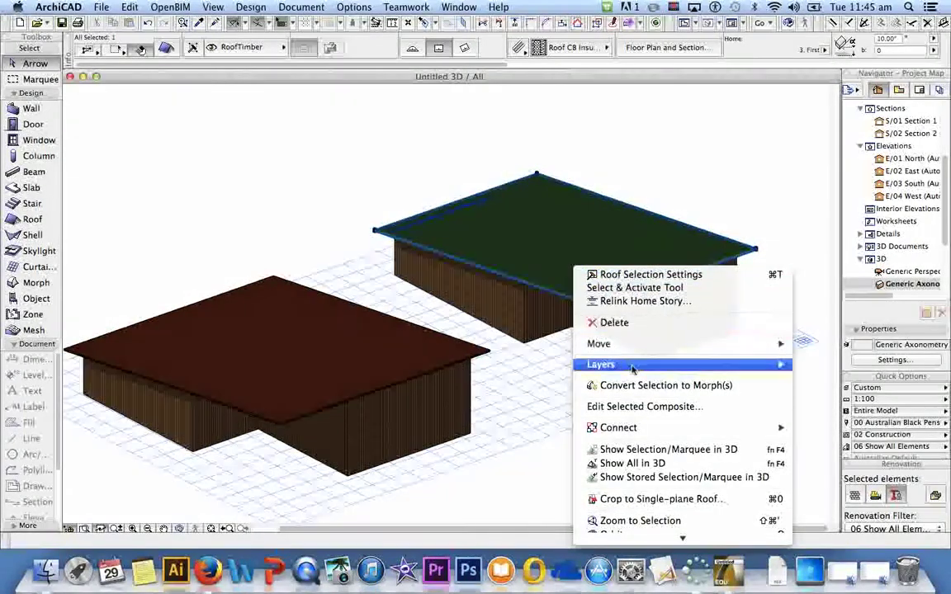
mouse_move(633, 369)
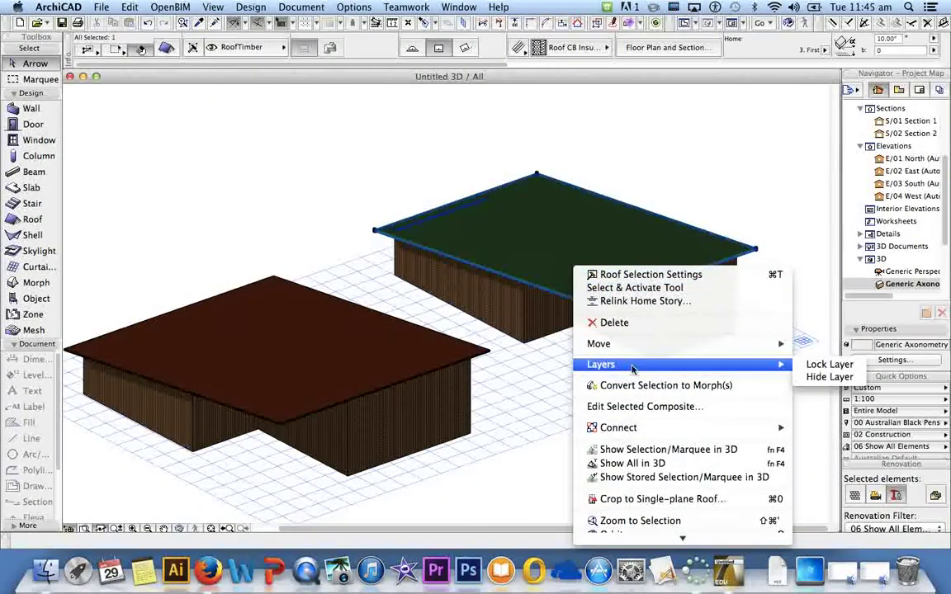
click(829, 378)
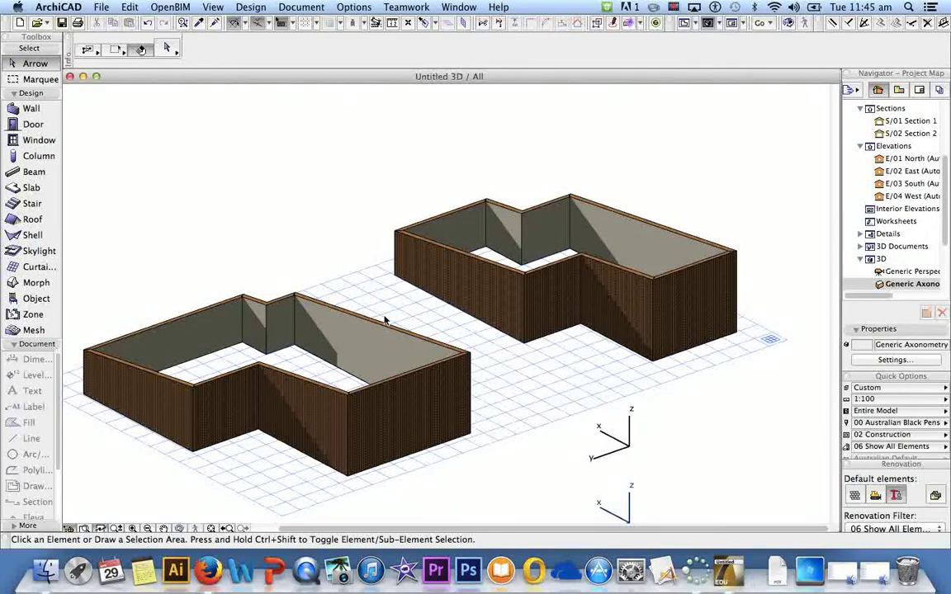
Restore the roofs using Document > Layers > Show All Layers
right_click(649, 154)
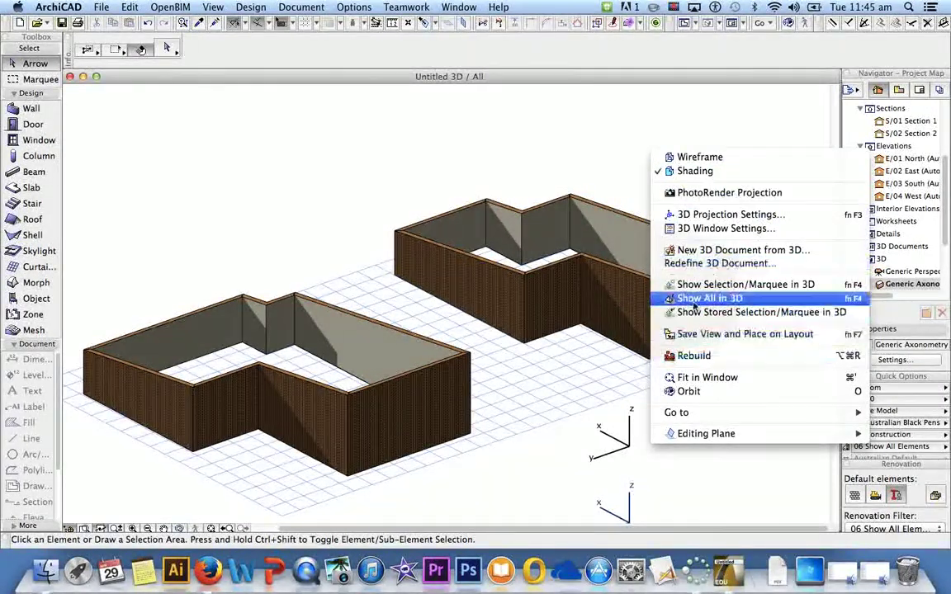
click(503, 150)
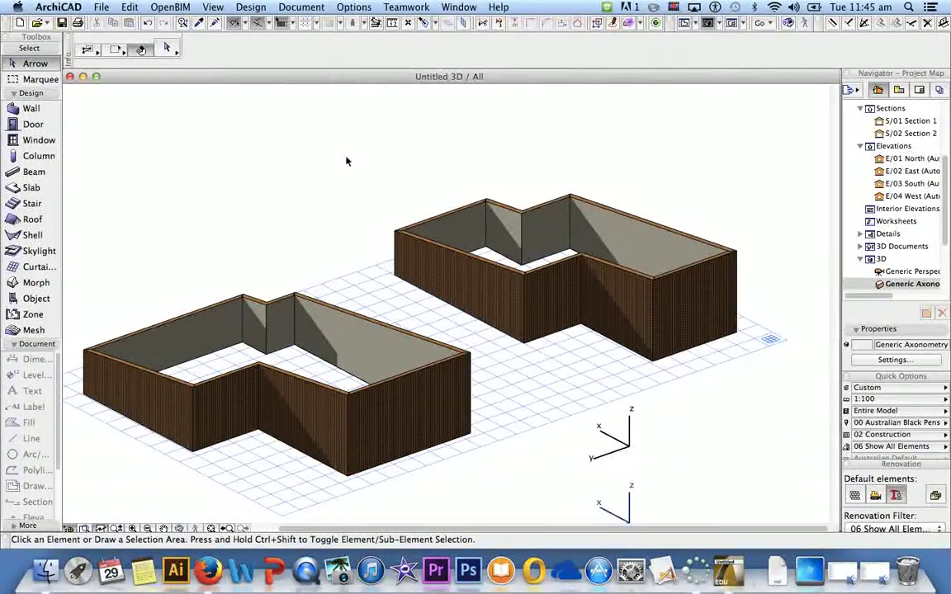
click(302, 8)
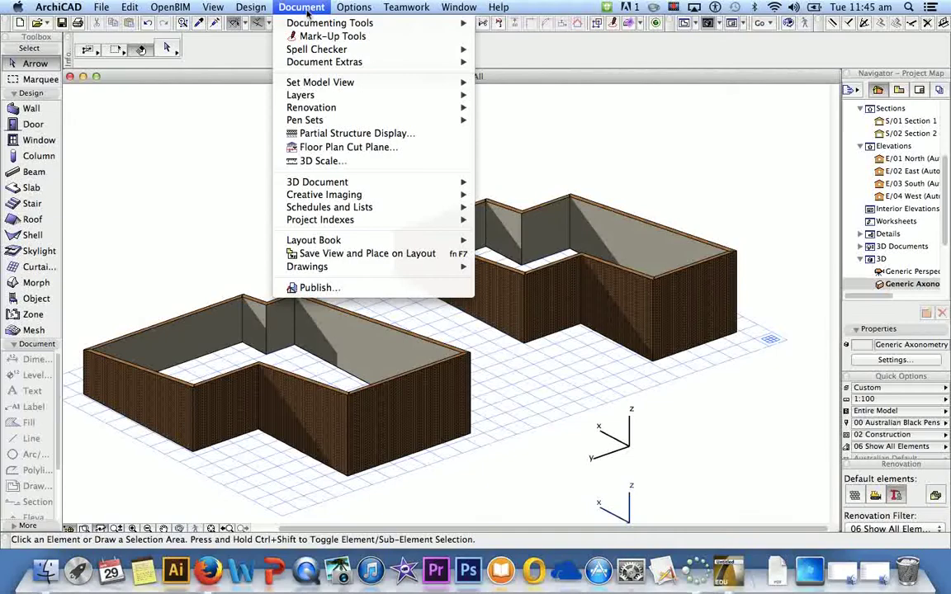
mouse_move(325, 98)
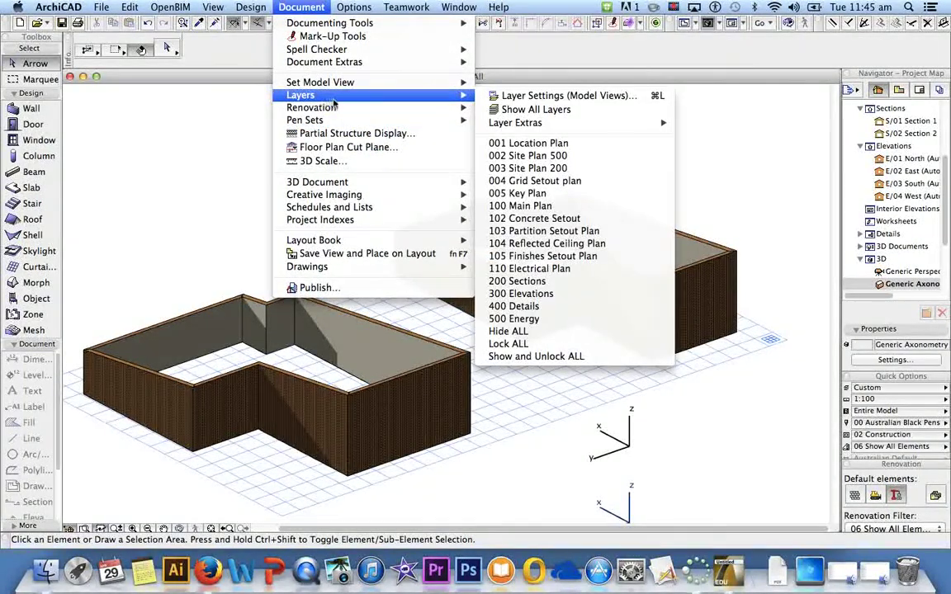
click(565, 114)
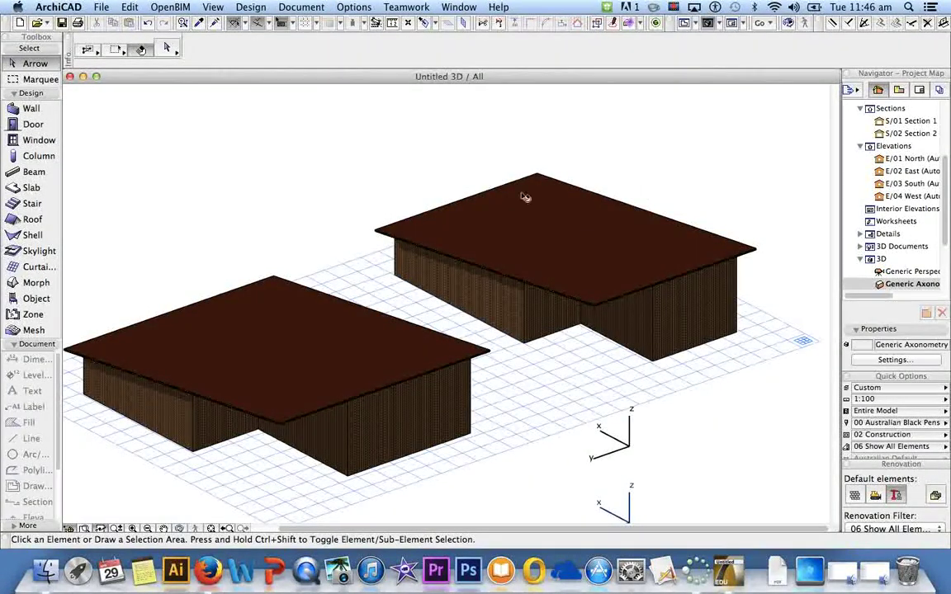
click(593, 272)
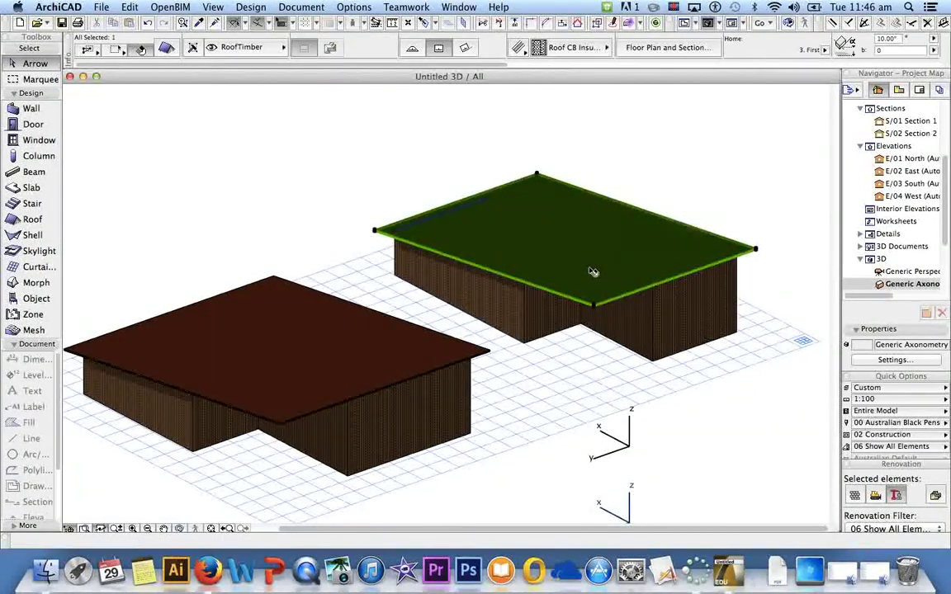
right_click(591, 268)
mouse_move(652, 364)
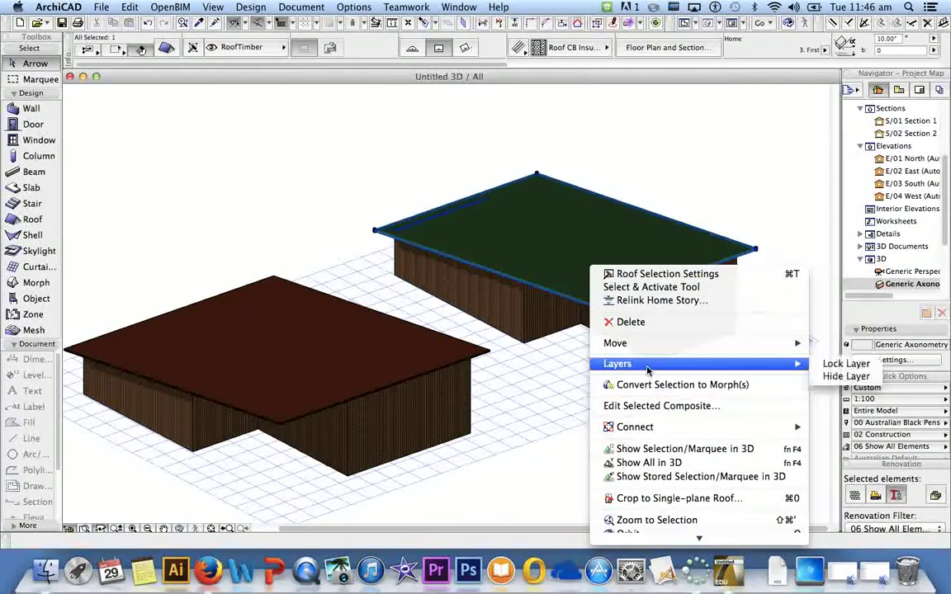
click(850, 377)
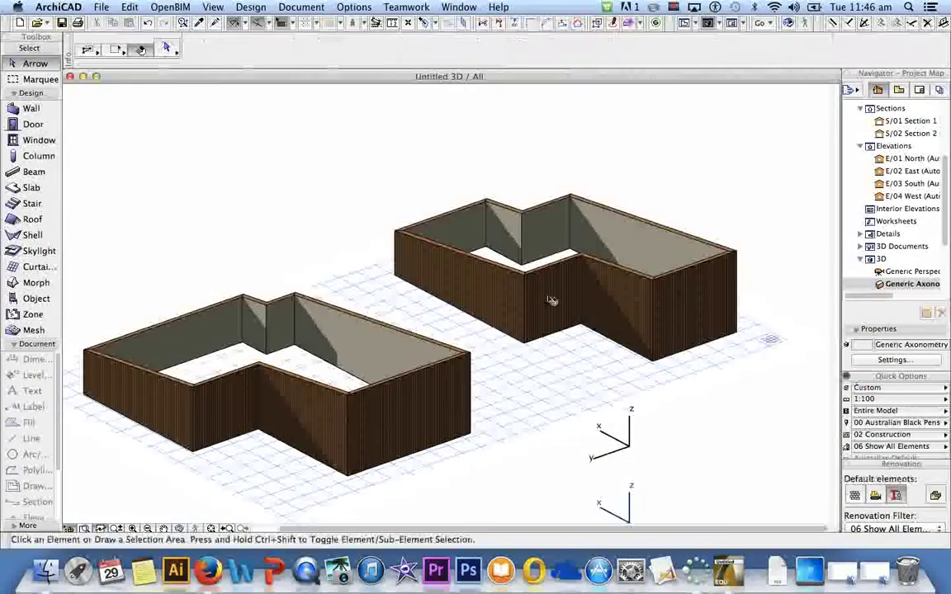
click(288, 8)
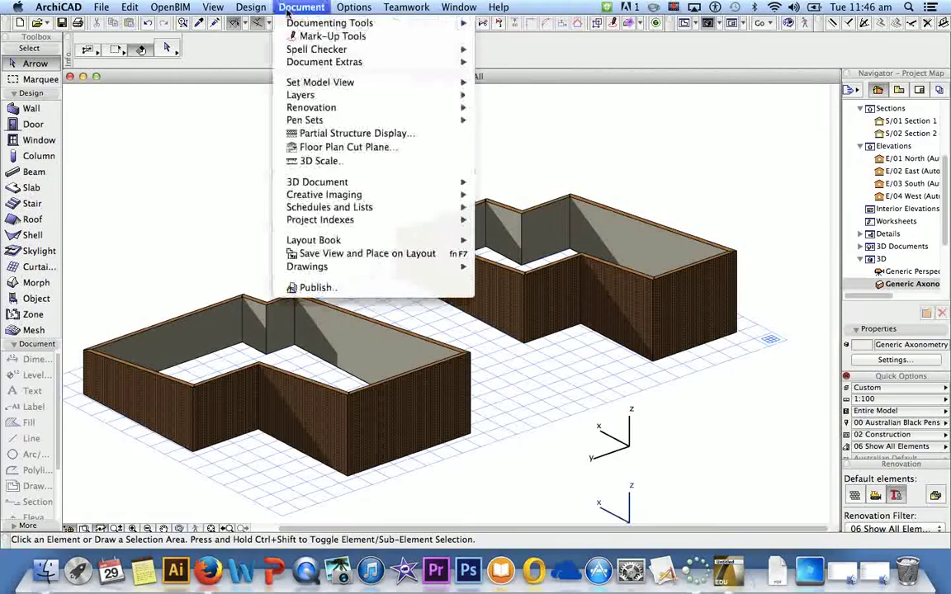
mouse_move(322, 95)
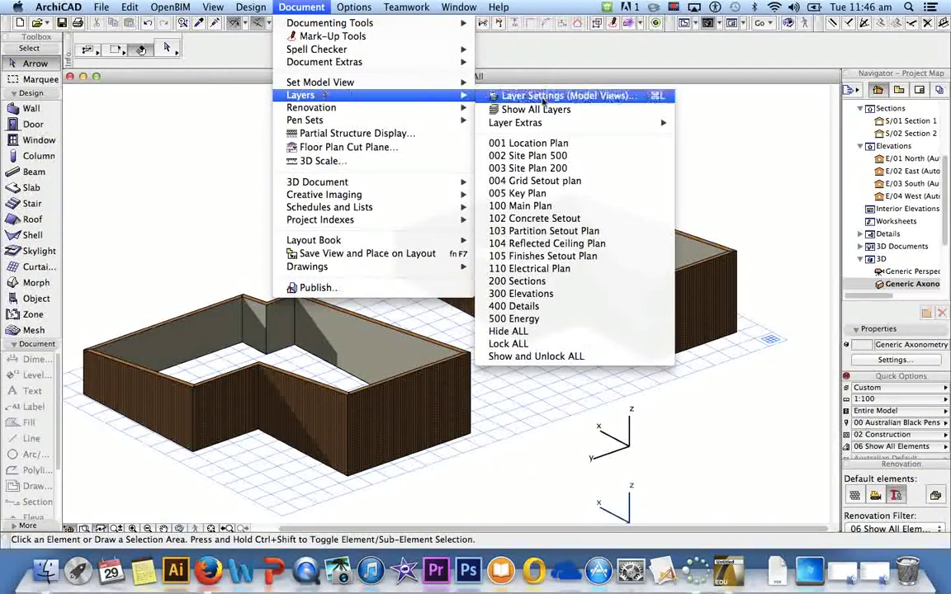
click(536, 109)
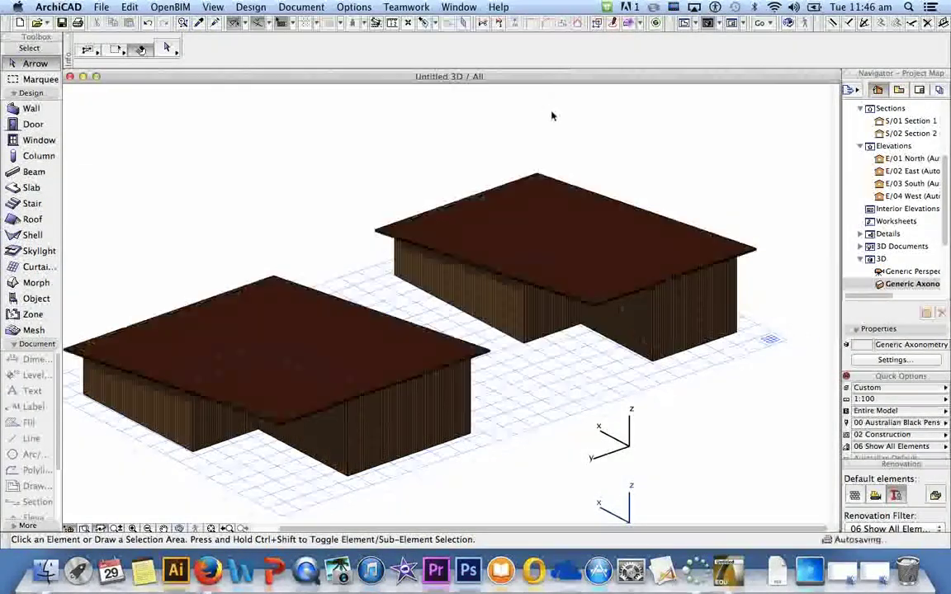
Orbit the view slightly, then select the right building's eight walls
click(649, 121)
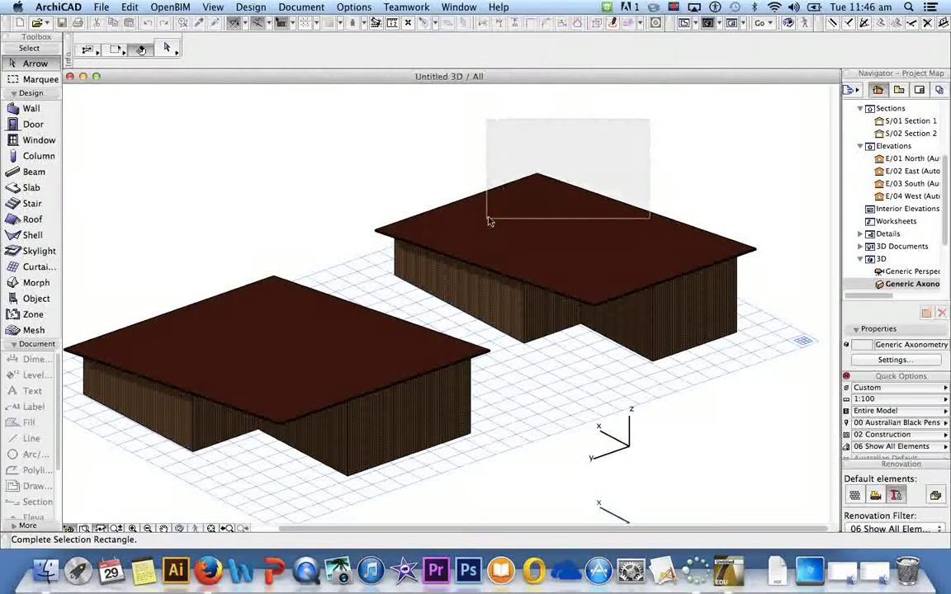
click(522, 187)
drag(596, 258, 349, 314)
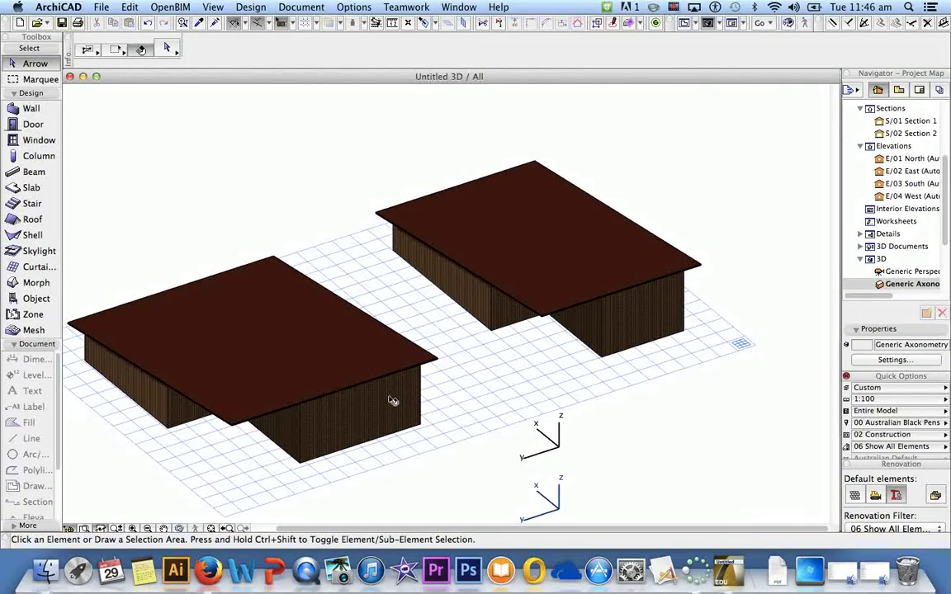
click(657, 324)
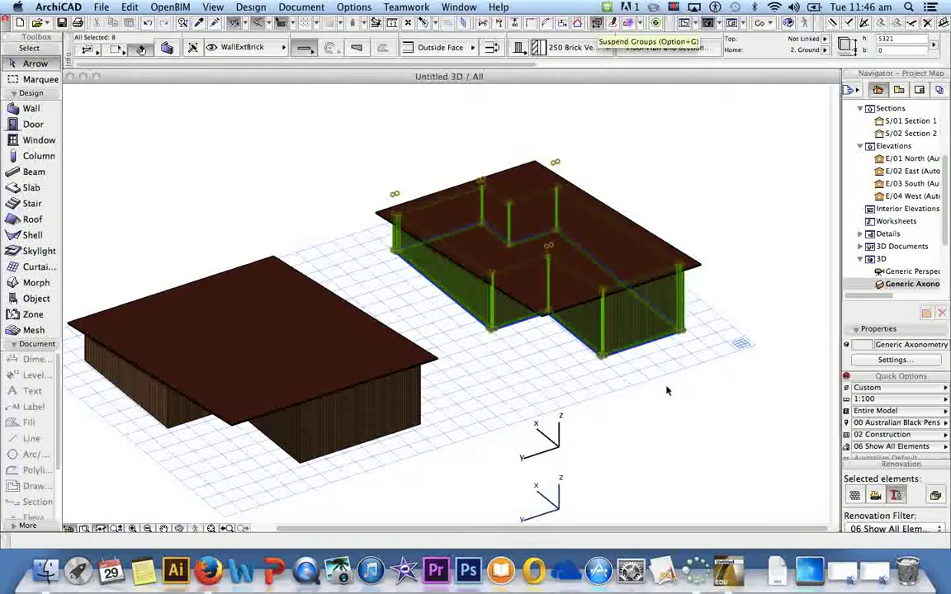
Select the right building's end wall and hide the wall layer with Layers > Hide Layer
click(728, 278)
click(657, 308)
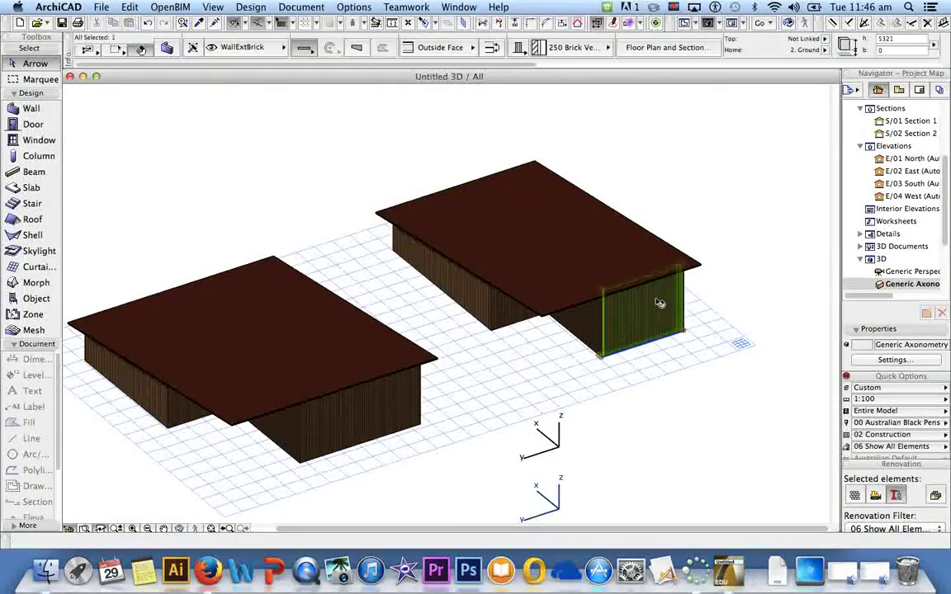
right_click(653, 316)
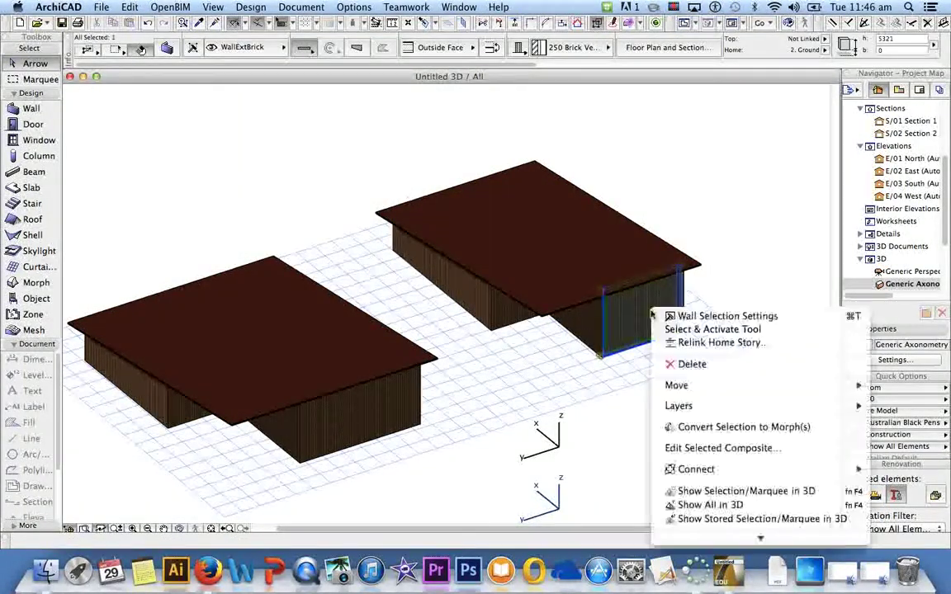
mouse_move(813, 407)
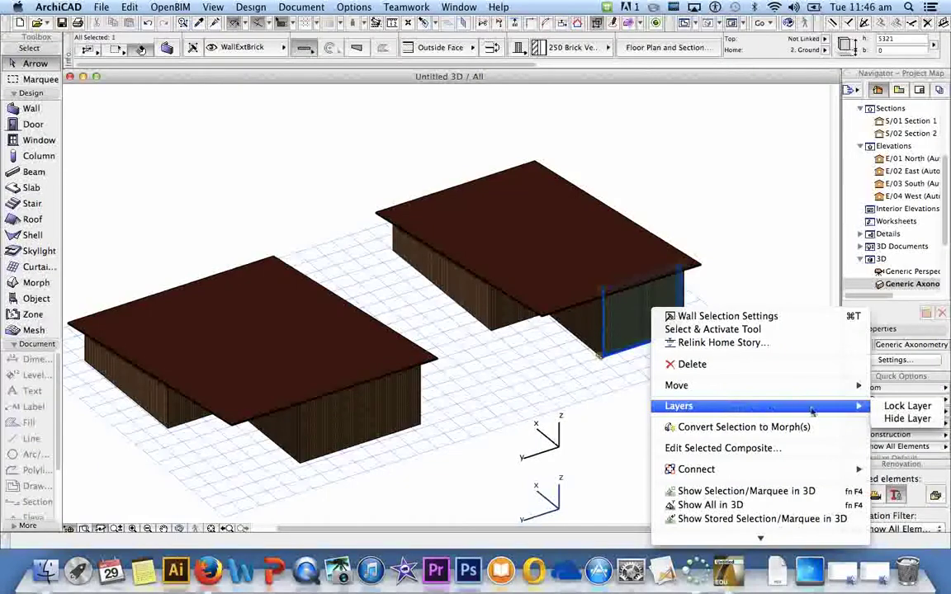
click(905, 418)
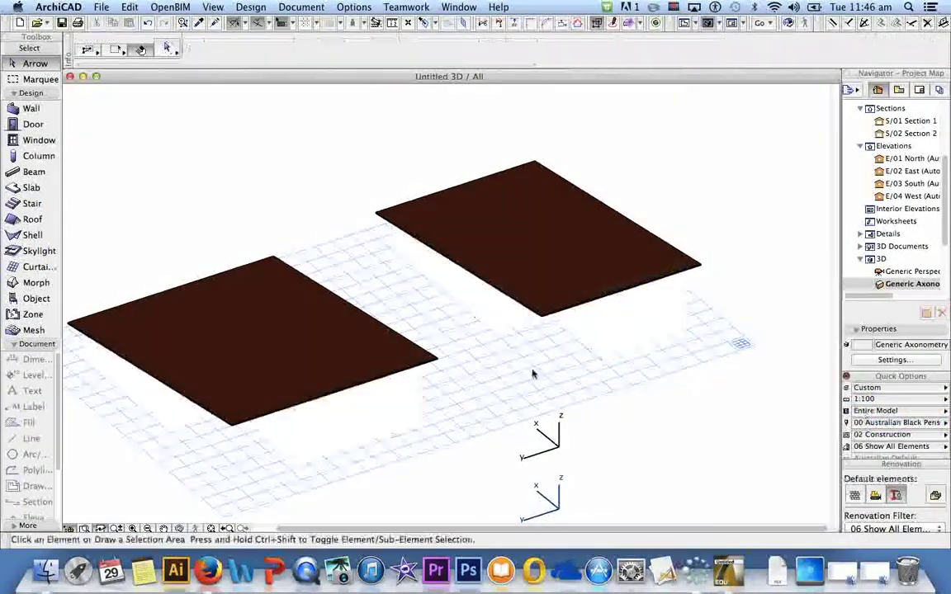
Bring the walls back with Document > Layers > Show All Layers
click(307, 7)
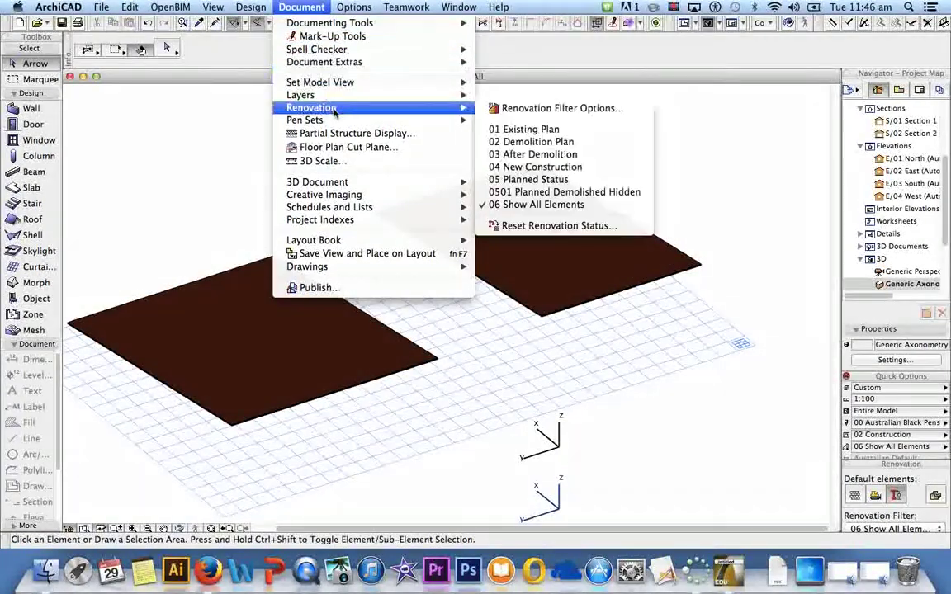
mouse_move(396, 95)
click(570, 111)
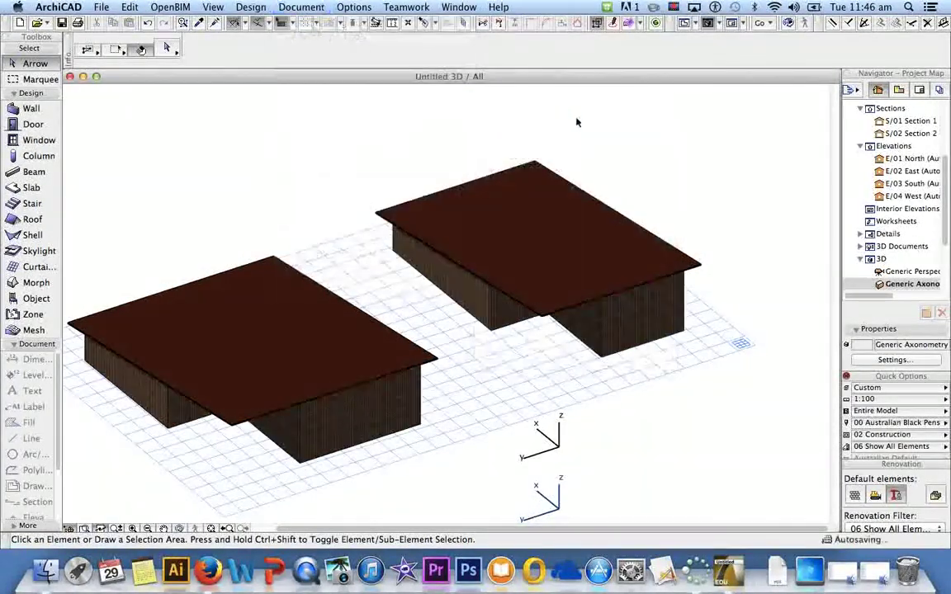
click(761, 169)
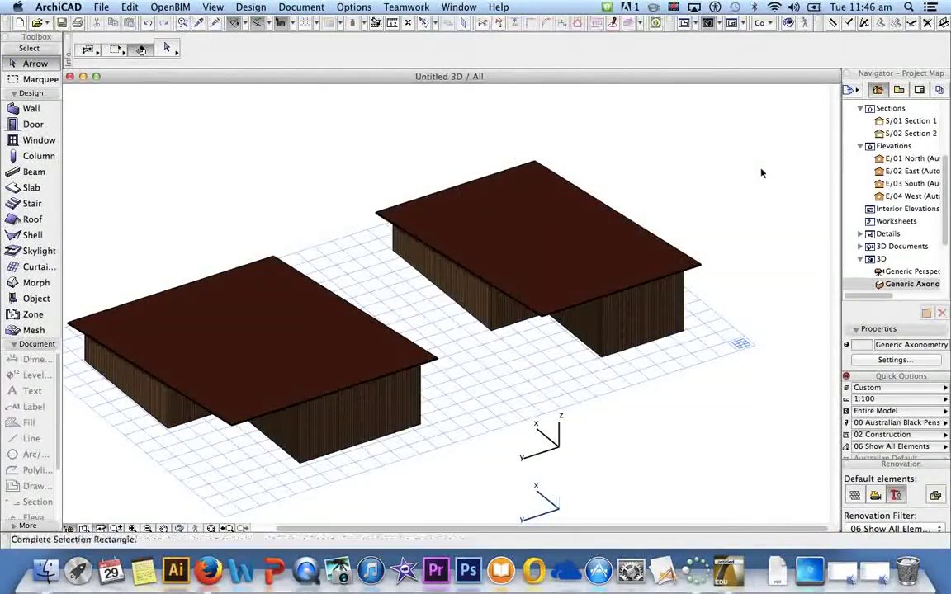
click(680, 275)
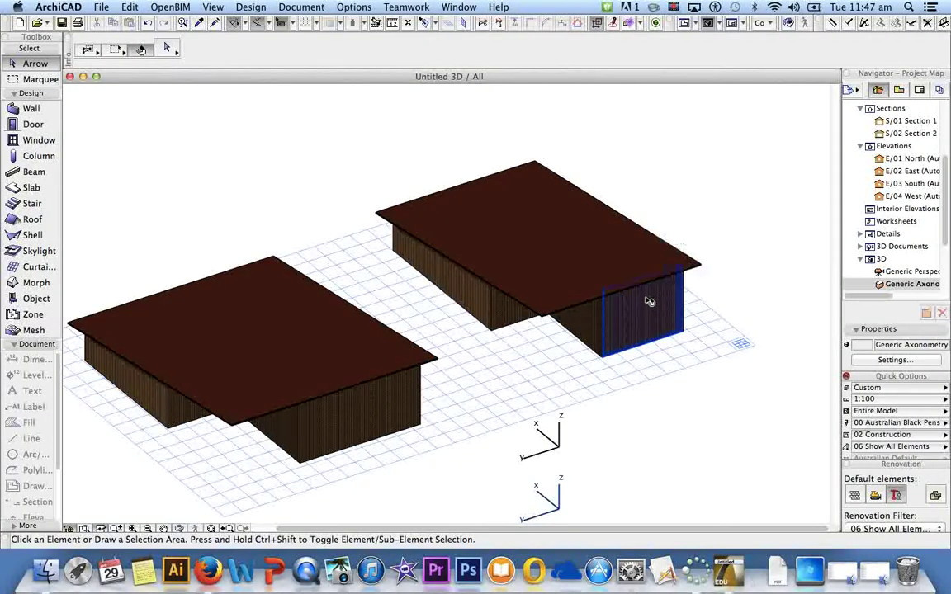
Select everything with Cmd+A, then deselect the right building's end walls
key(super+a)
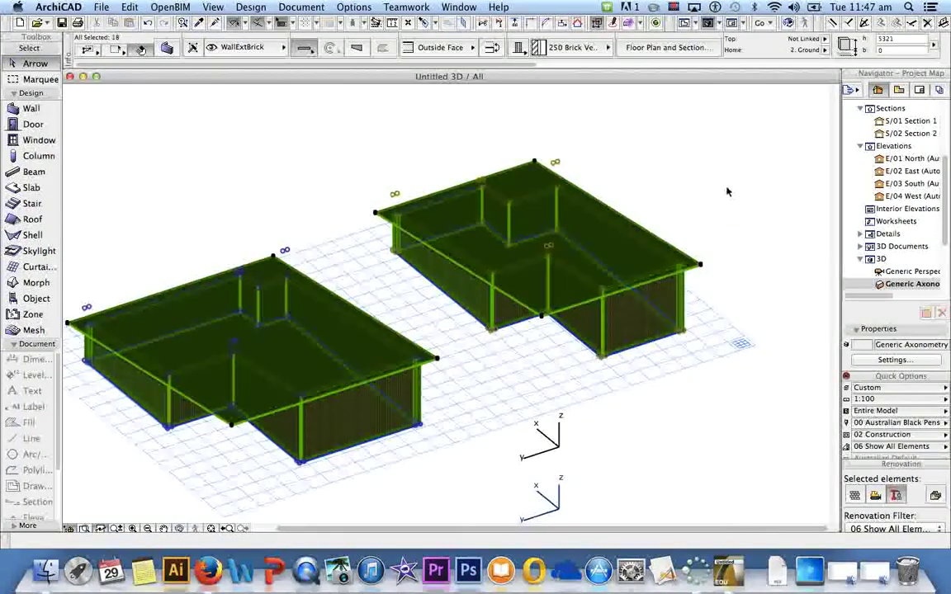
shift+click(690, 297)
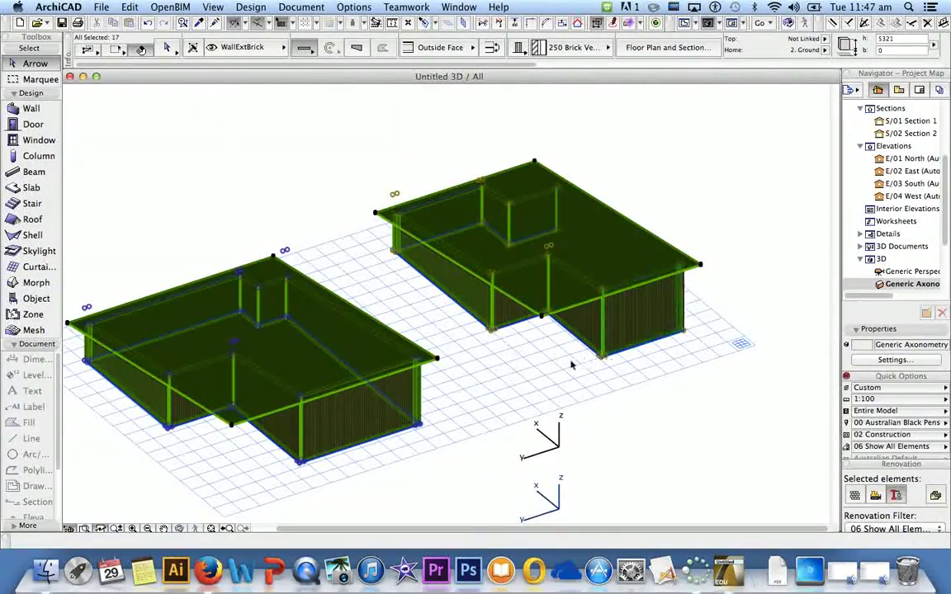
shift+click(652, 312)
shift+click(653, 312)
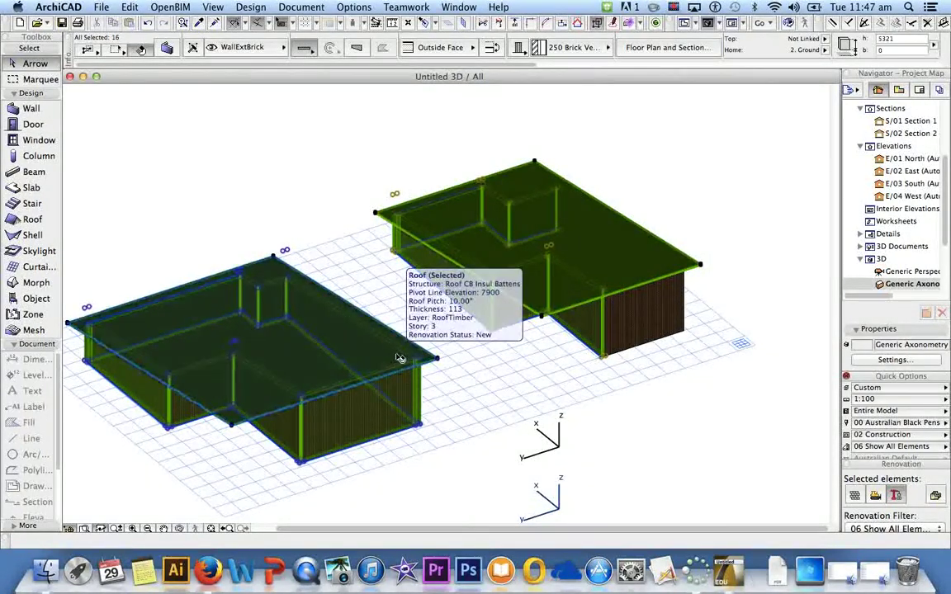
mouse_move(638, 310)
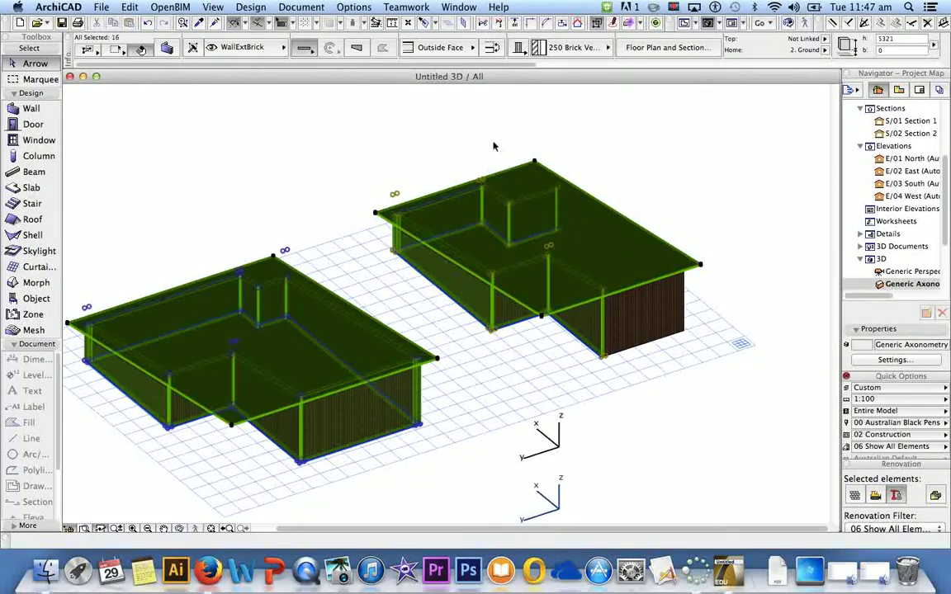
Apply Show Selection/Marquee in 3D, deselect, and orbit to a lower frontal angle
right_click(659, 182)
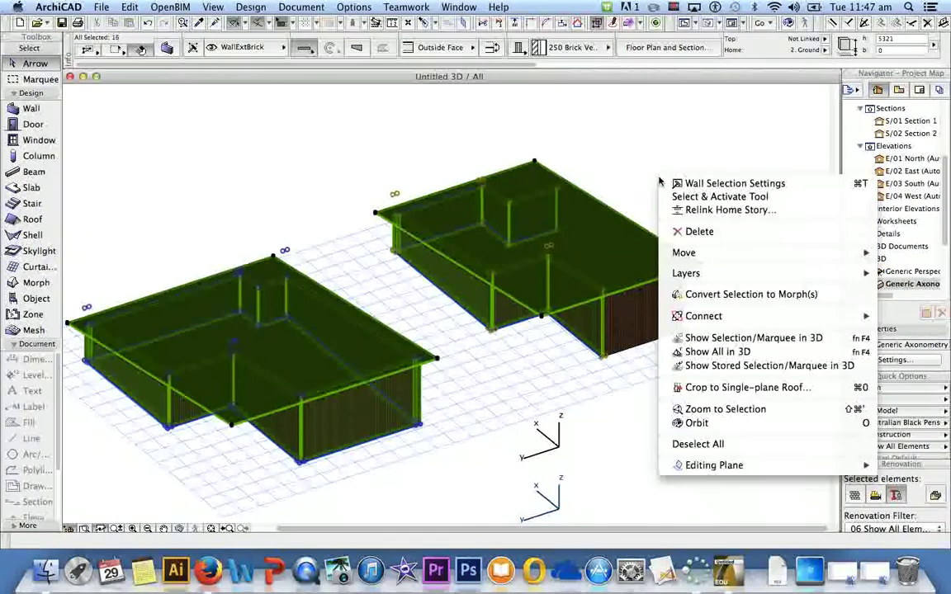
click(745, 339)
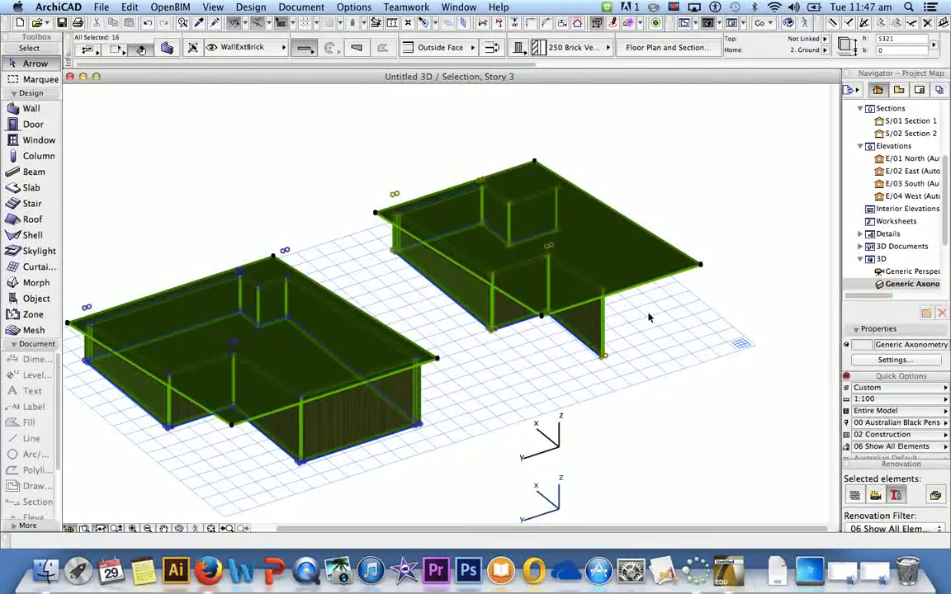
click(740, 304)
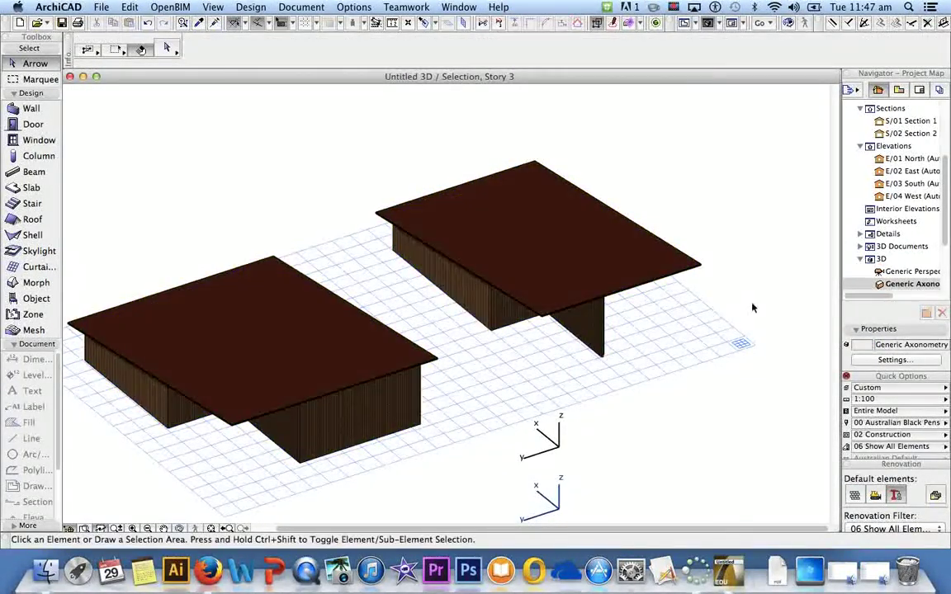
shift+middle_drag(754, 304, 681, 372)
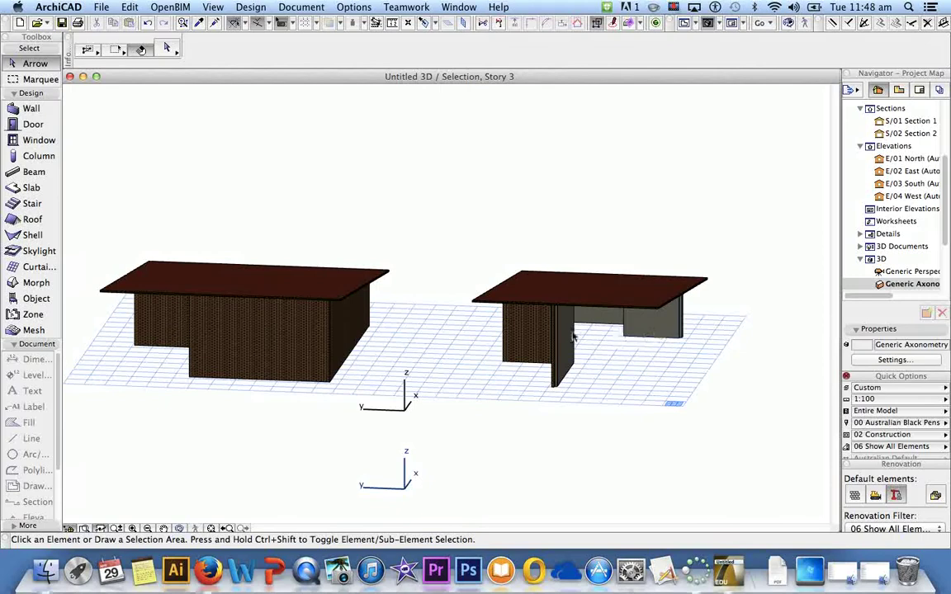
Restore the full model with Show All in 3D, then trial-select parts of both buildings
right_click(736, 306)
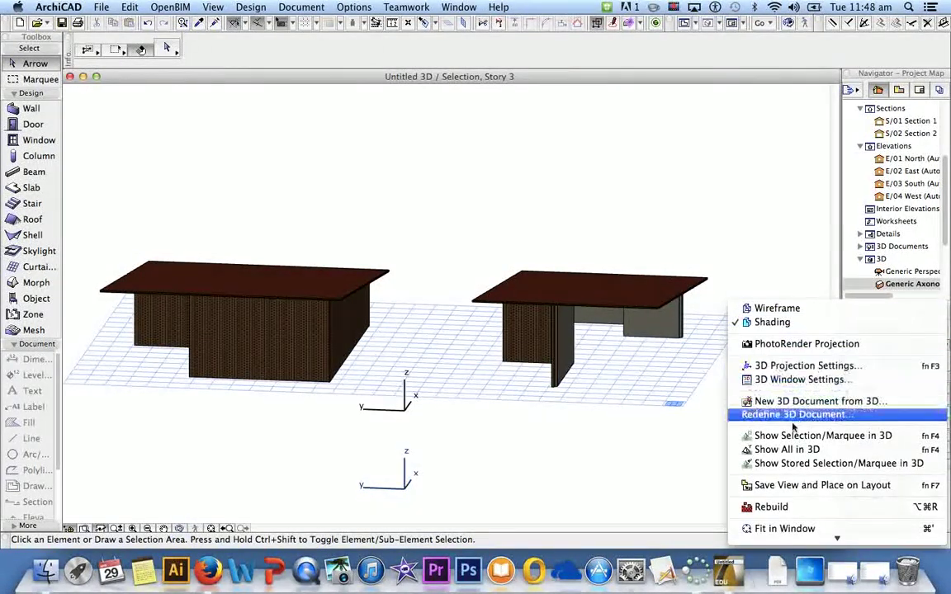
click(780, 448)
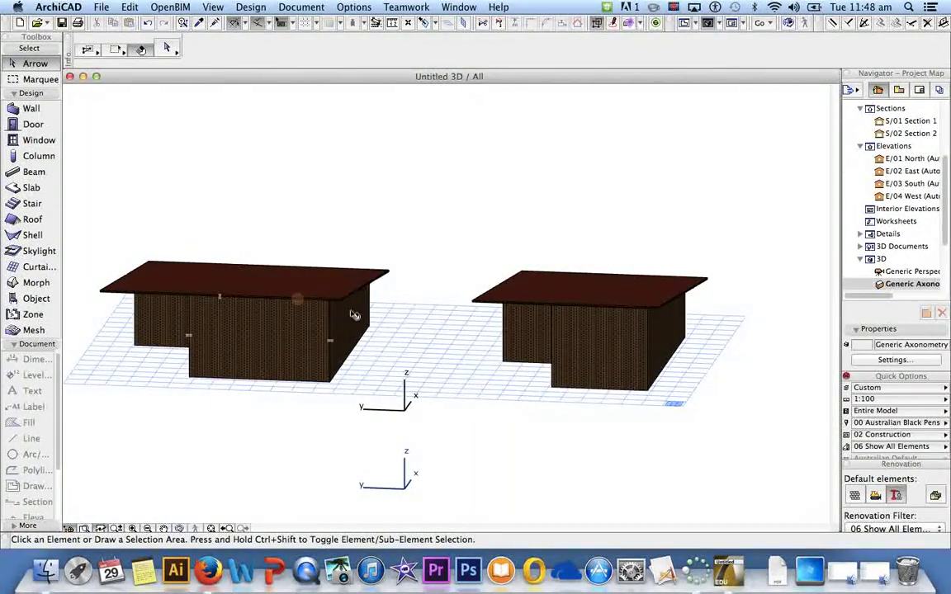
click(297, 299)
click(402, 335)
click(426, 151)
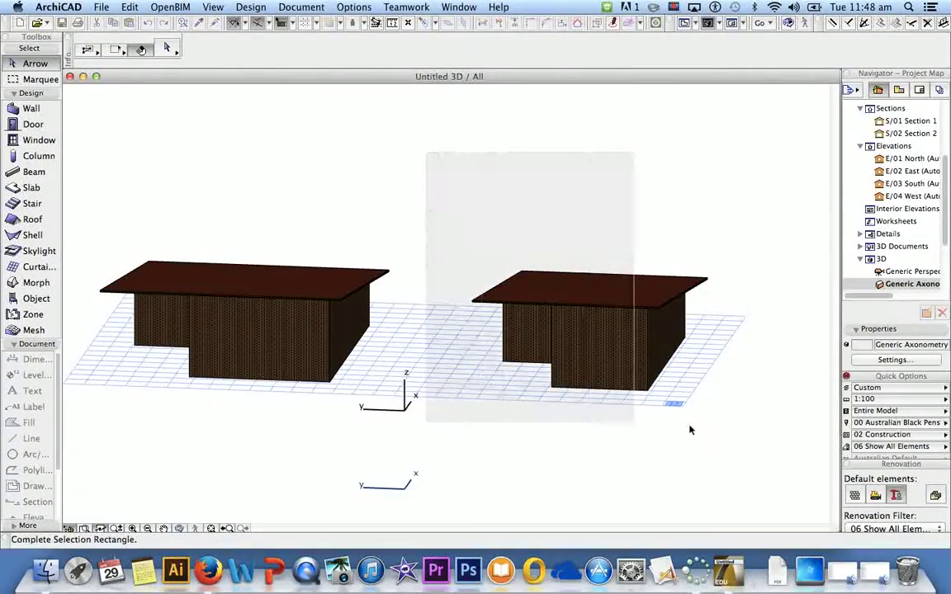
click(776, 436)
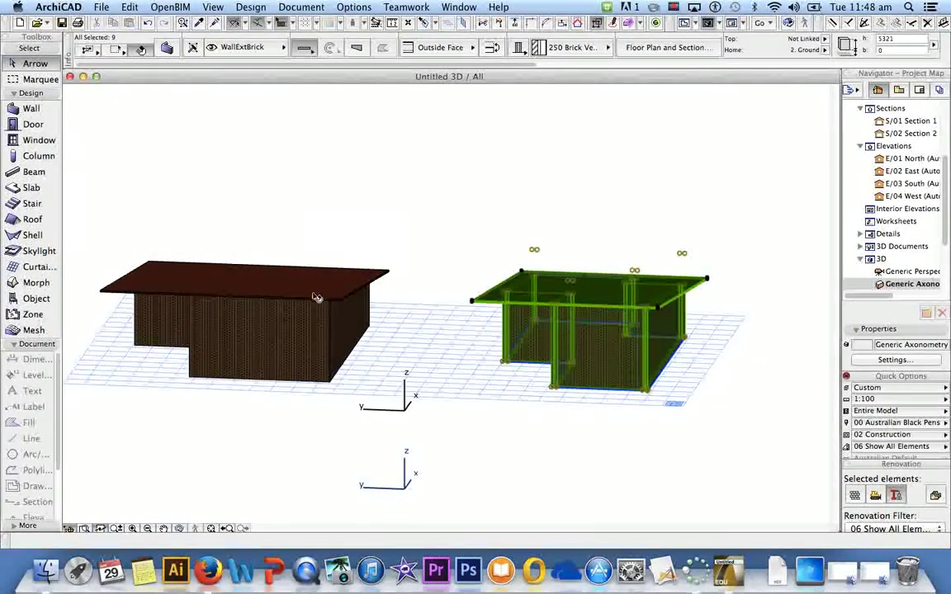
Marquee-select the whole left building and show only it in 3D
click(465, 292)
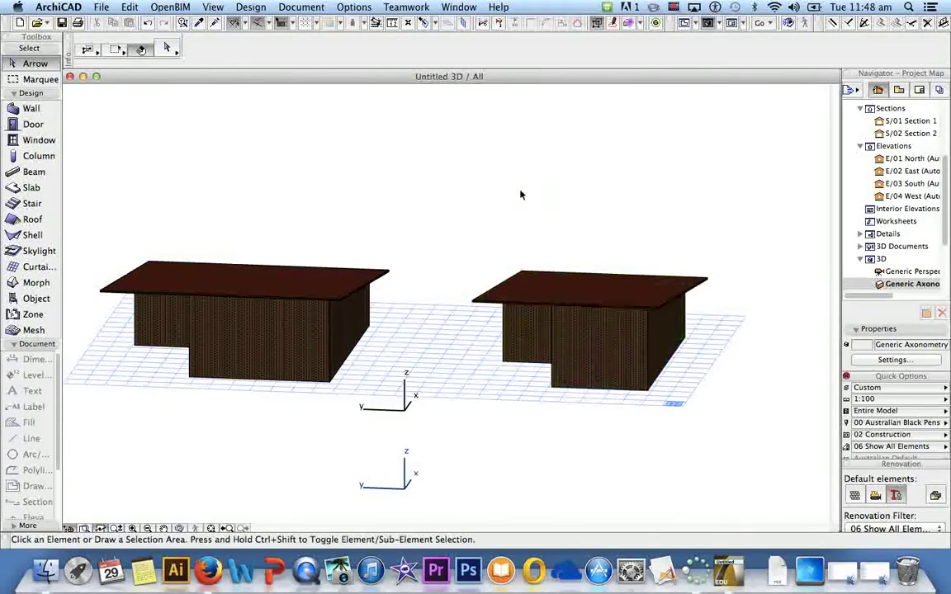
click(431, 169)
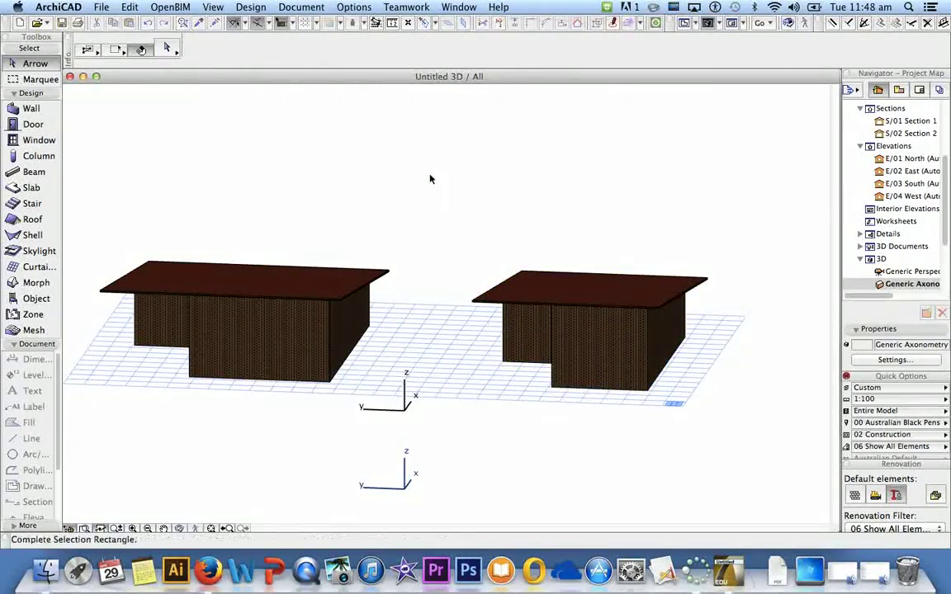
click(78, 423)
right_click(362, 208)
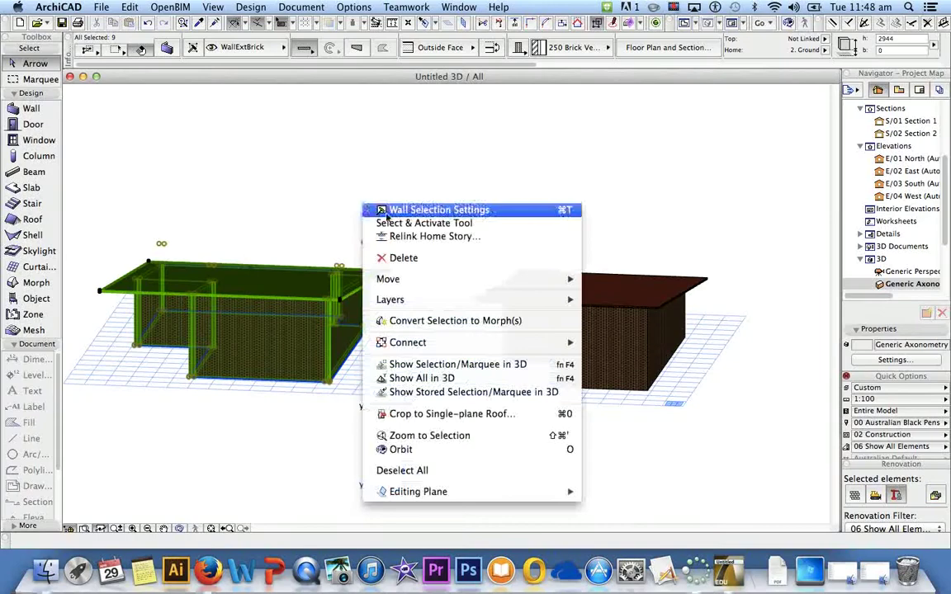
click(429, 364)
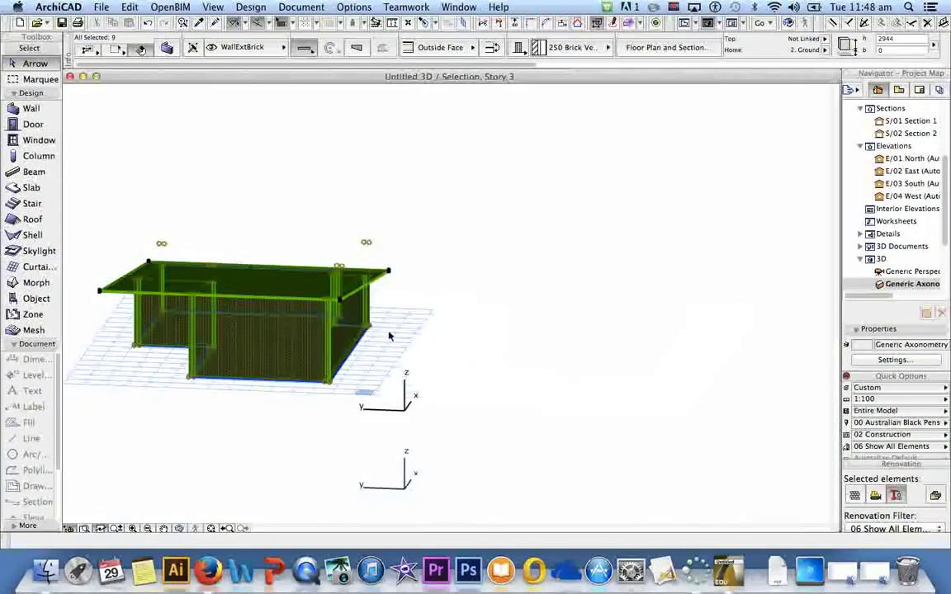
click(594, 354)
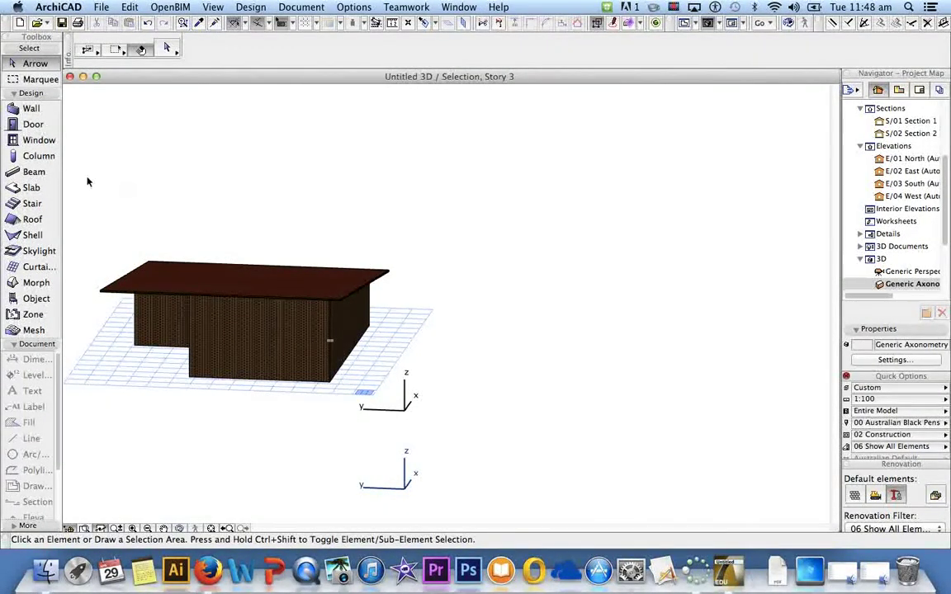
Reselect the left building without its front wall, show that selection in 3D, and pan
drag(83, 153, 445, 384)
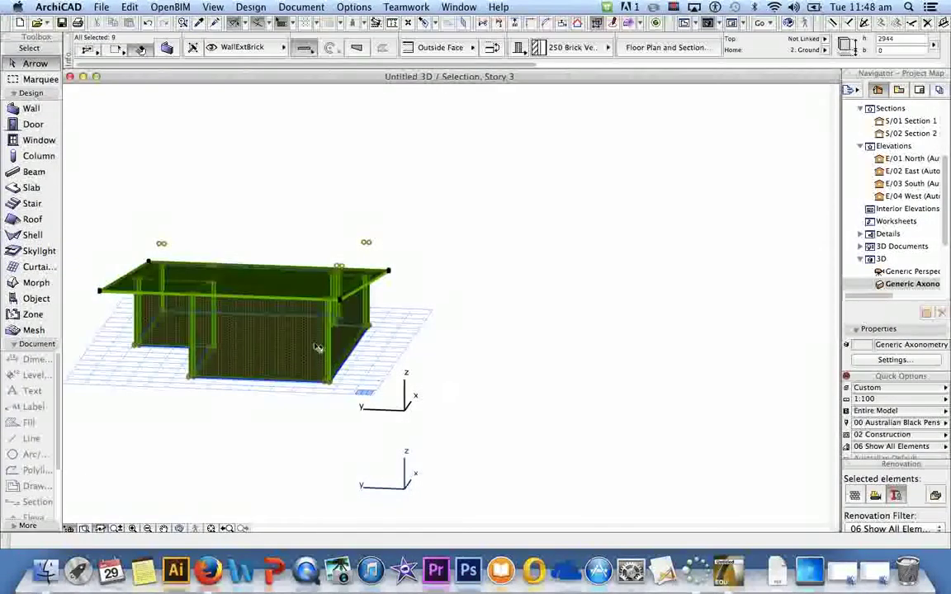
shift+click(281, 344)
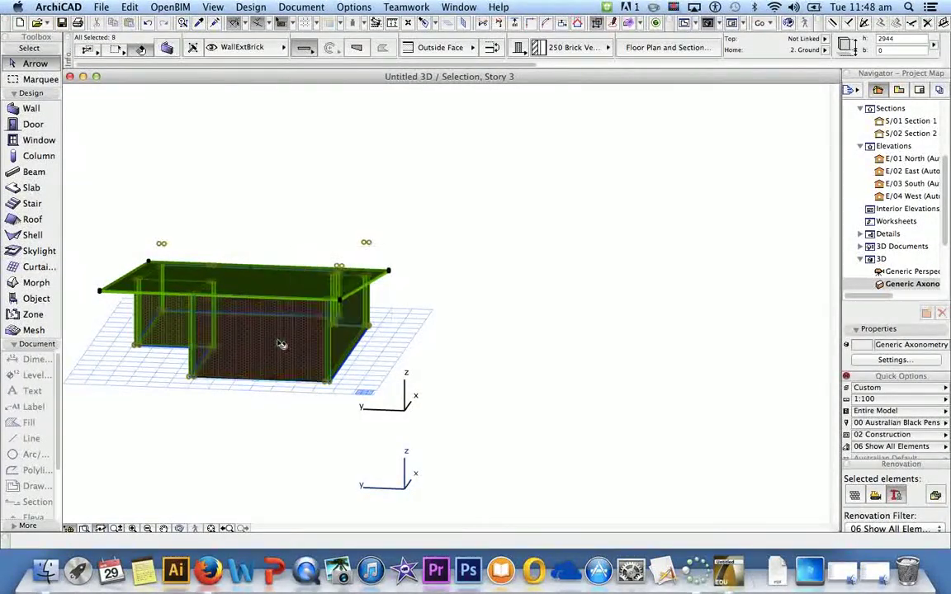
right_click(251, 203)
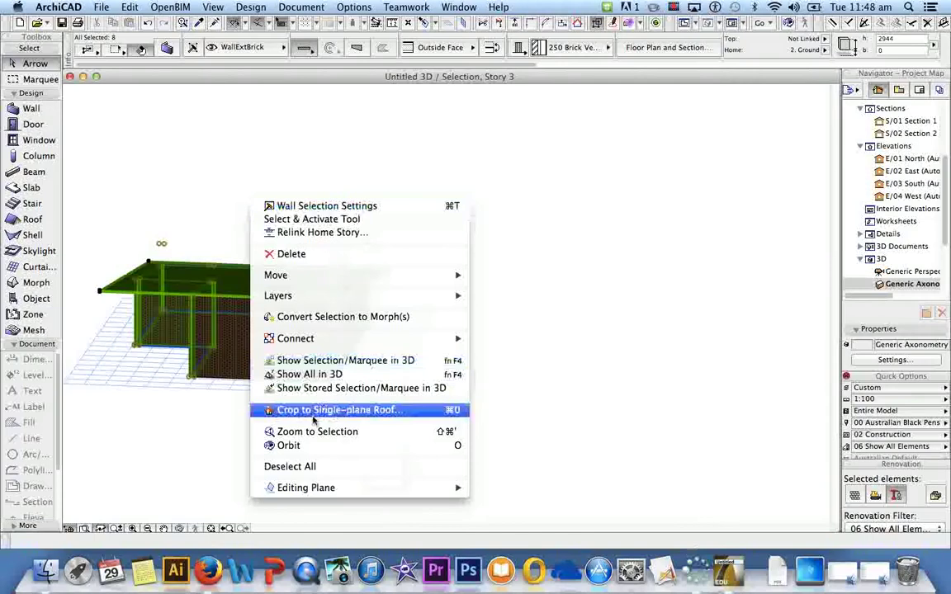
click(336, 361)
click(334, 187)
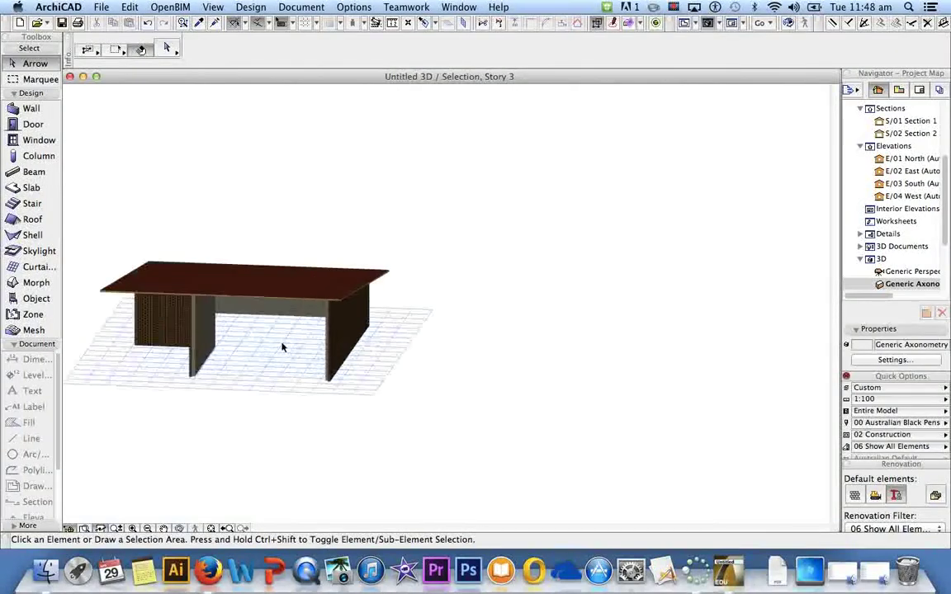
middle_drag(255, 324, 322, 313)
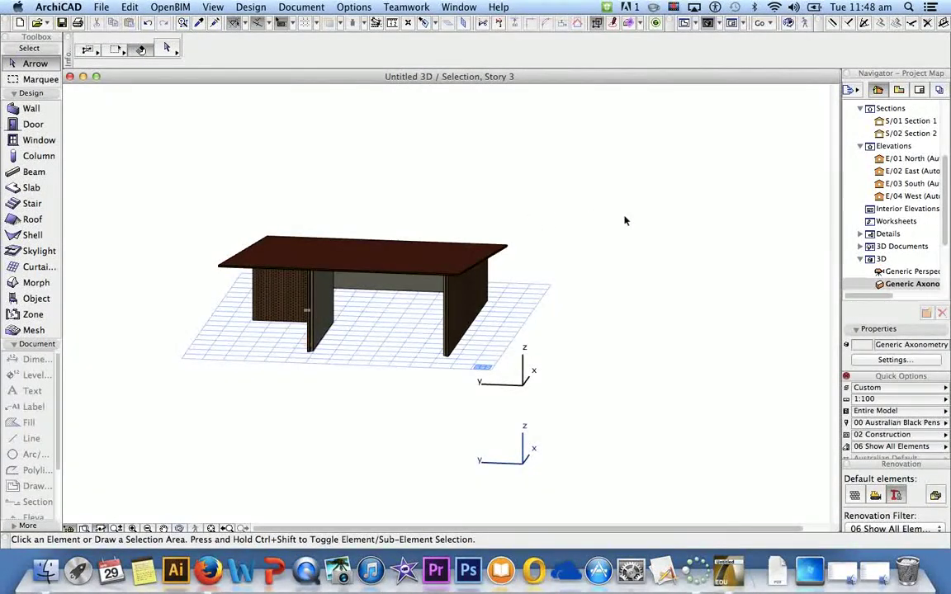
middle_drag(625, 220, 503, 248)
Choose Show All in 3D from the 3D window's context menu to restore both buildings
right_click(372, 214)
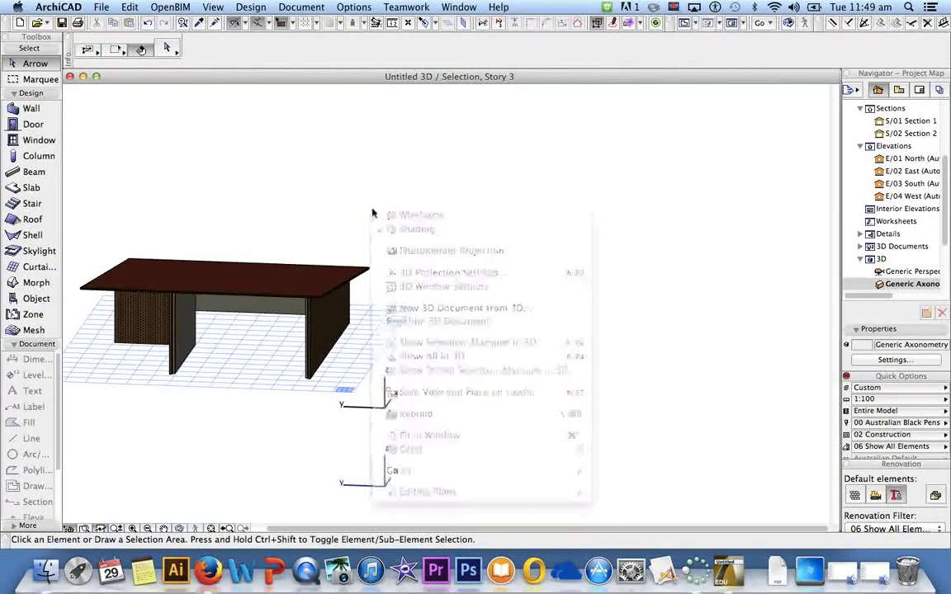
right_click(372, 213)
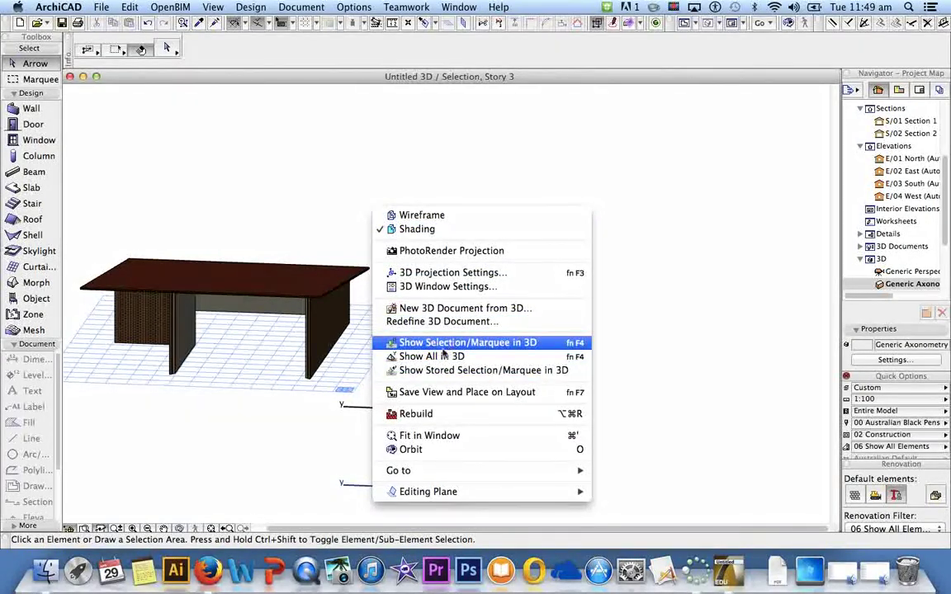
click(441, 358)
click(441, 363)
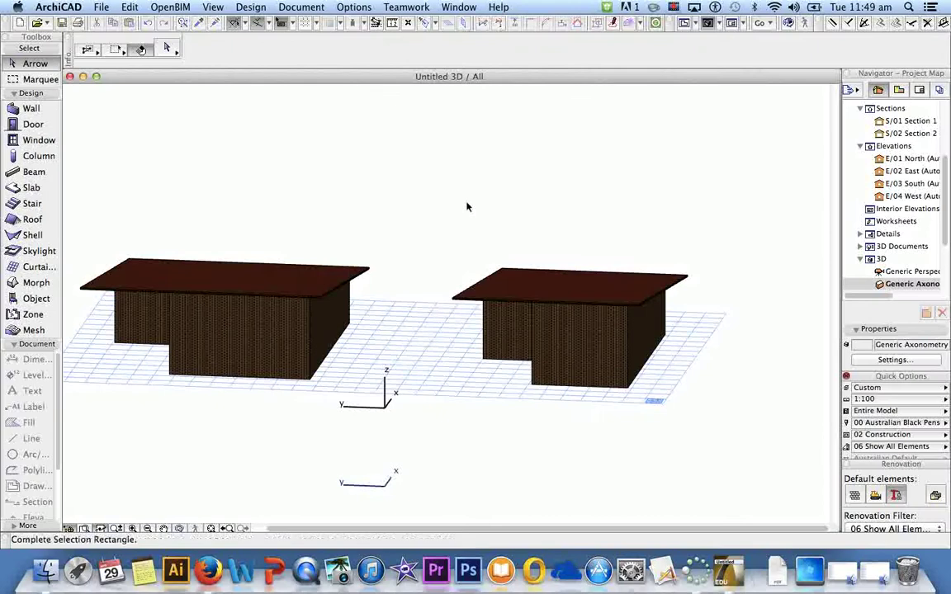